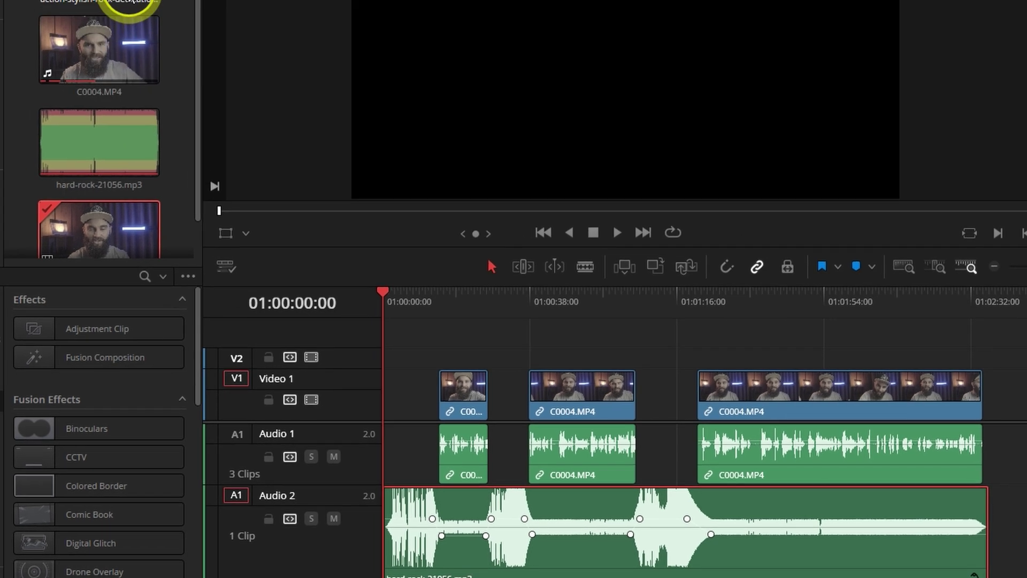
Step: Edit the action-stylish-rock music clip onto the start of Audio 2 with F11
{"action": "left_click", "coordinate": [131, 81]}
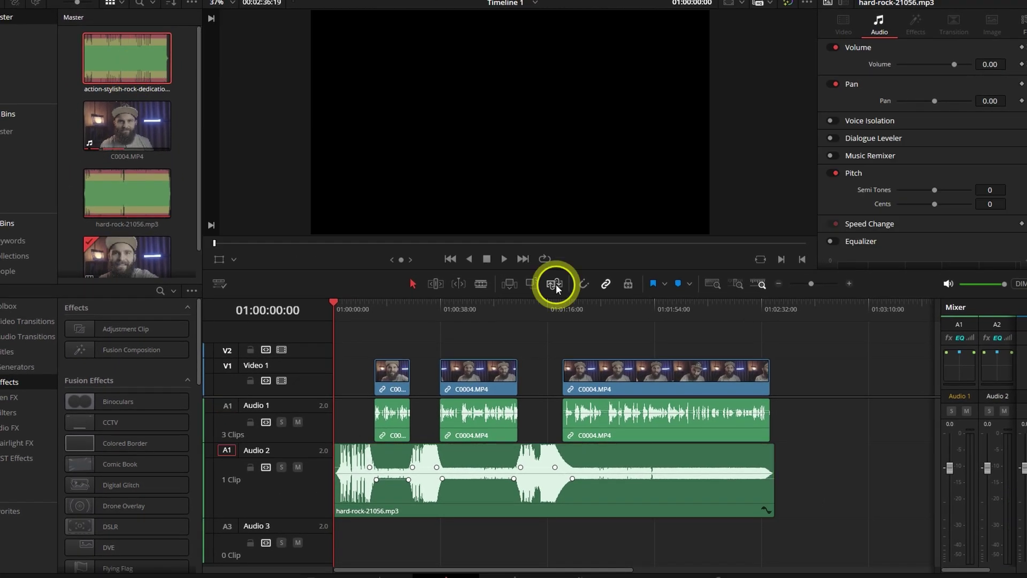
{"action": "key", "text": "F11"}
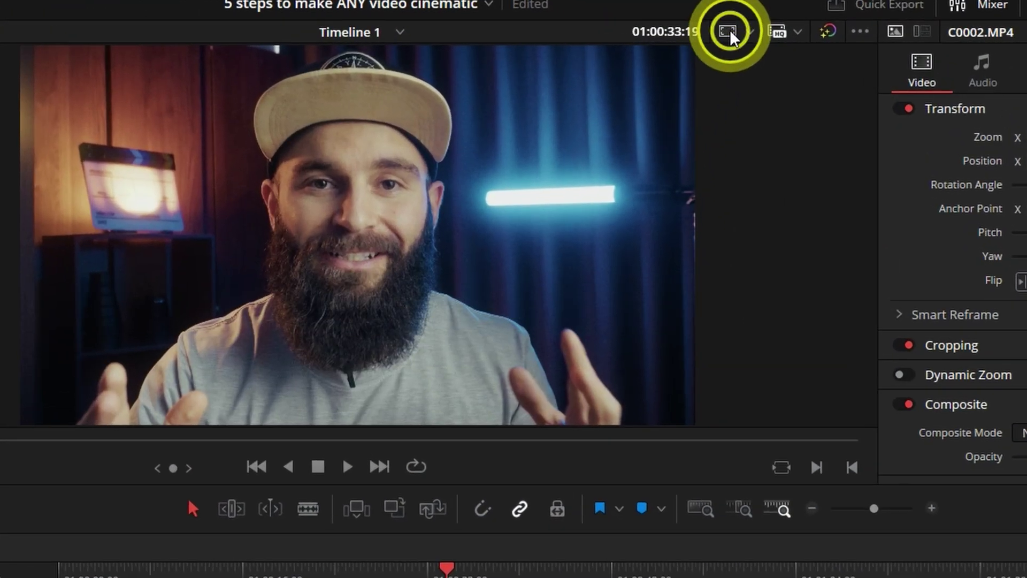
Step: Overlay the Action, Title and Center safe areas plus 1.33 to 2.35 aspect-ratio guides
{"action": "left_click", "coordinate": [727, 33]}
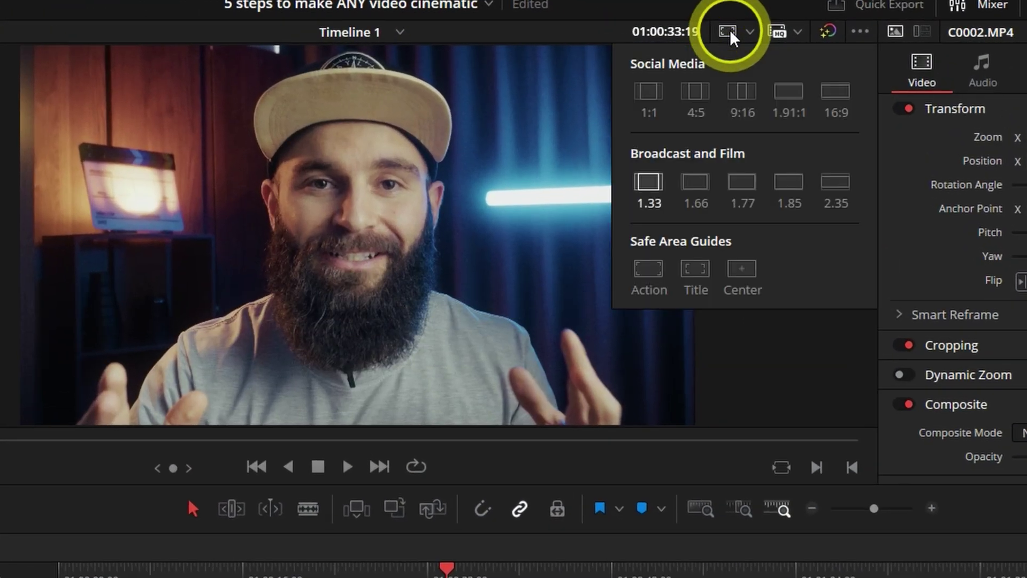
{"action": "left_click", "coordinate": [743, 273]}
{"action": "left_click", "coordinate": [650, 183]}
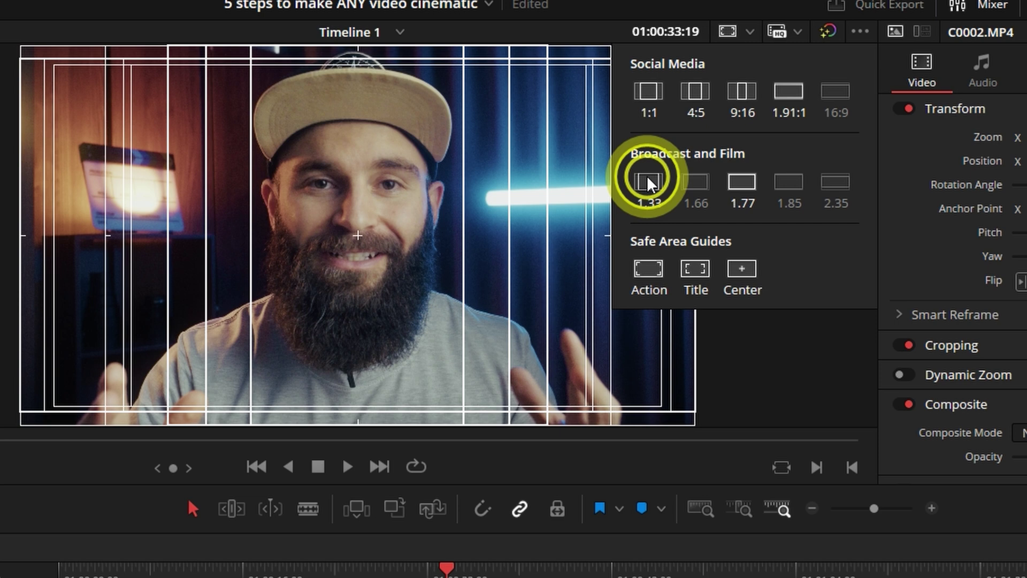
{"action": "left_click", "coordinate": [789, 183]}
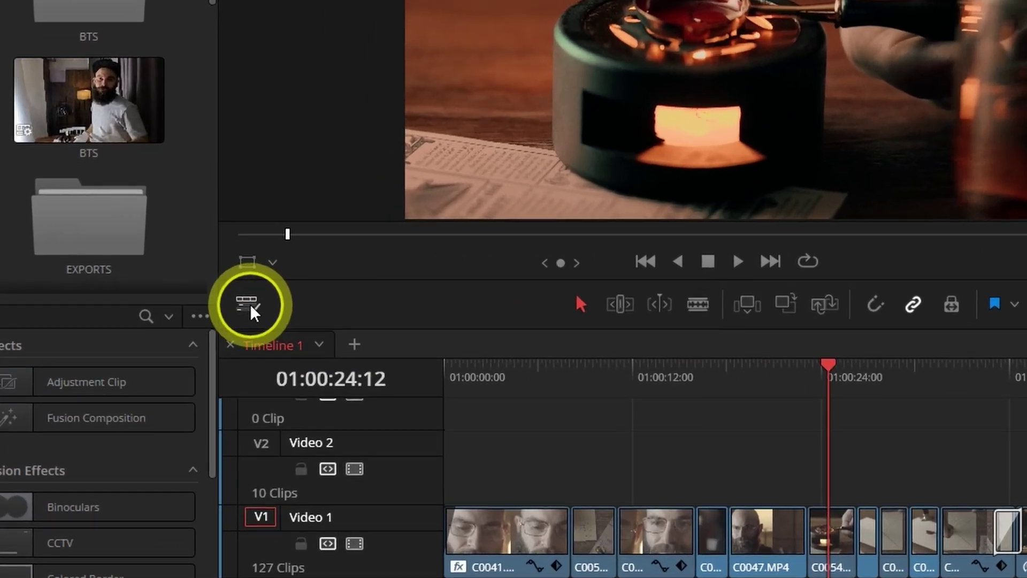
Step: Set the Viewer Background to Checkerboard from the Timeline View Options
{"action": "left_click", "coordinate": [218, 305]}
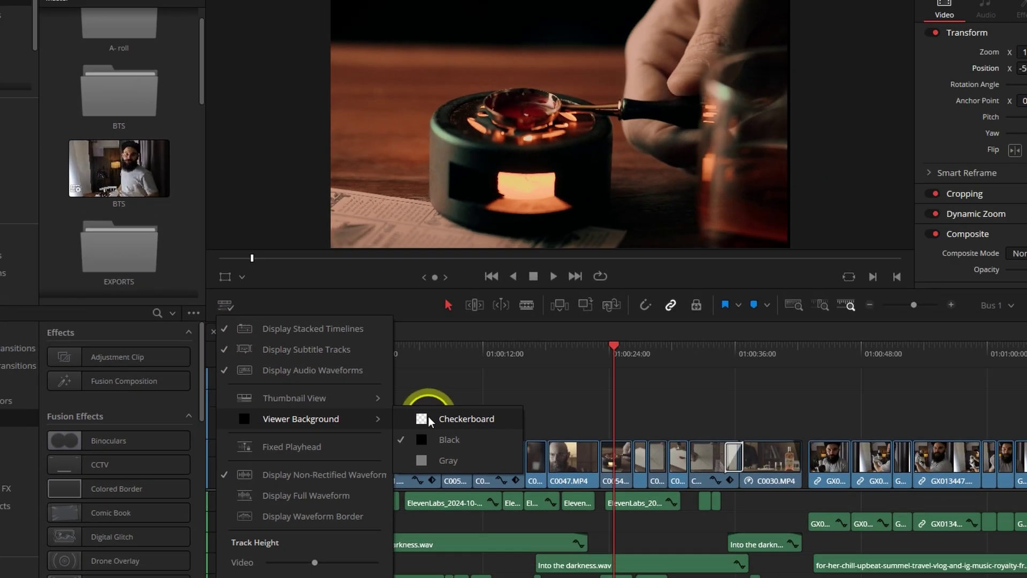
{"action": "mouse_move", "coordinate": [361, 474]}
{"action": "left_click", "coordinate": [438, 420]}
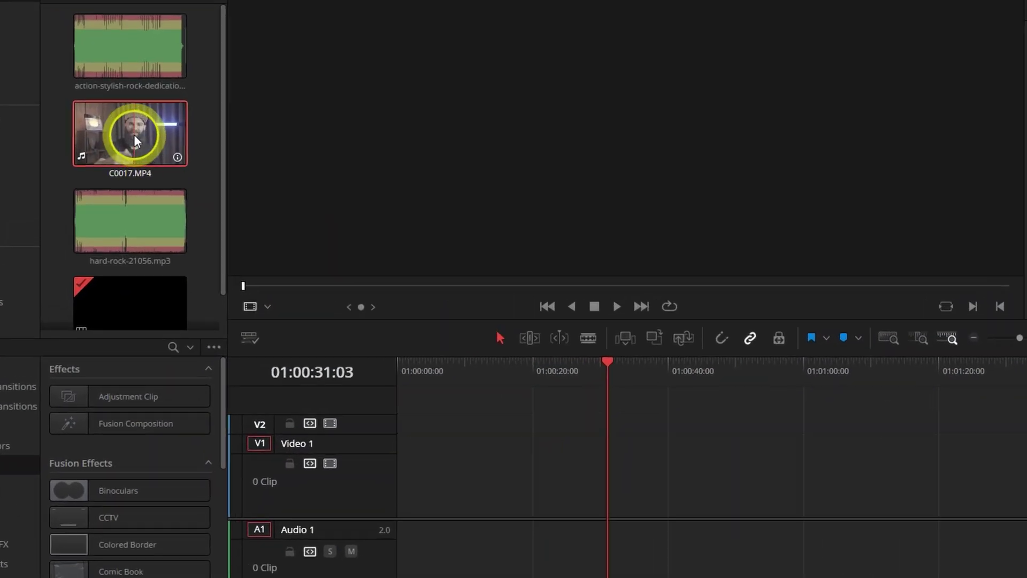
Step: Transcribe C0017.MP4, insert the whole transcript into the timeline, and store the Text+ title
{"action": "right_click", "coordinate": [124, 132]}
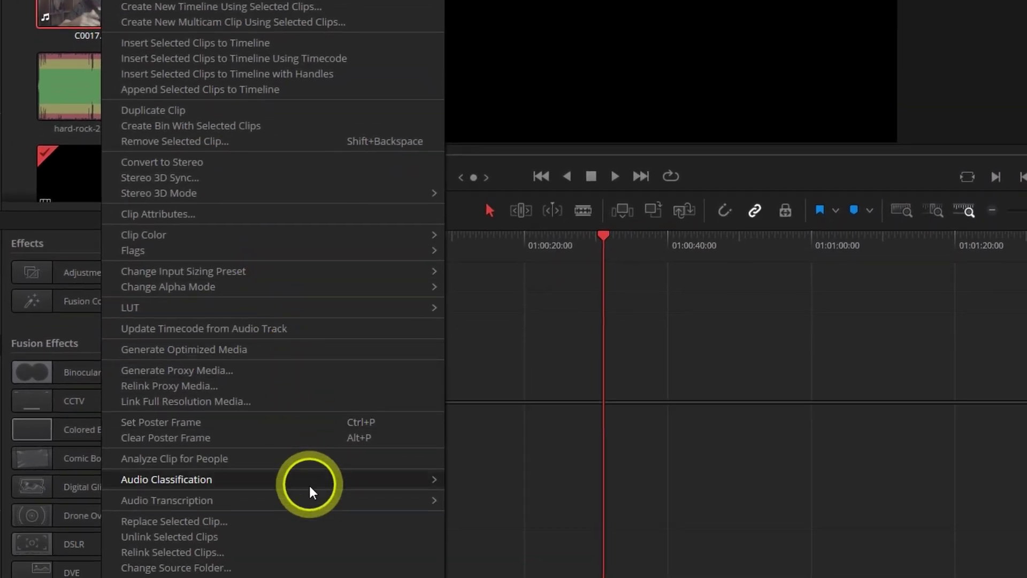
{"action": "mouse_move", "coordinate": [241, 500]}
{"action": "left_click", "coordinate": [475, 500]}
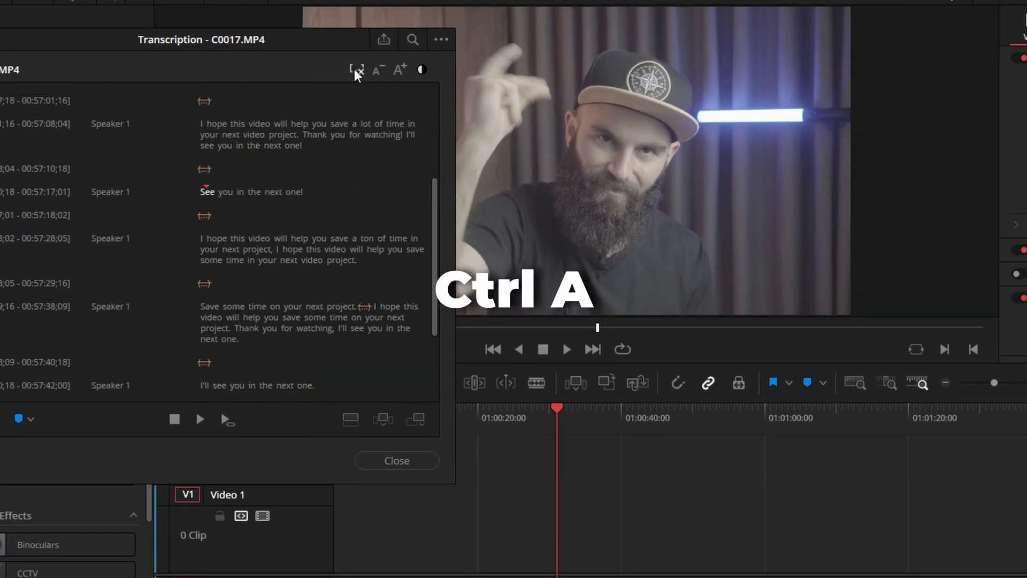
{"action": "key", "text": "ctrl+a"}
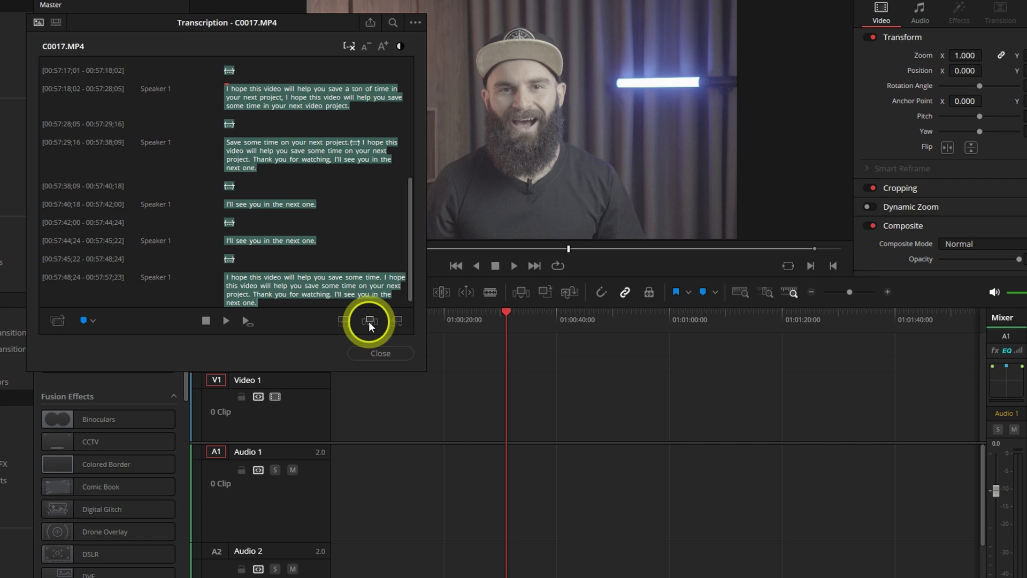
{"action": "left_click", "coordinate": [369, 321]}
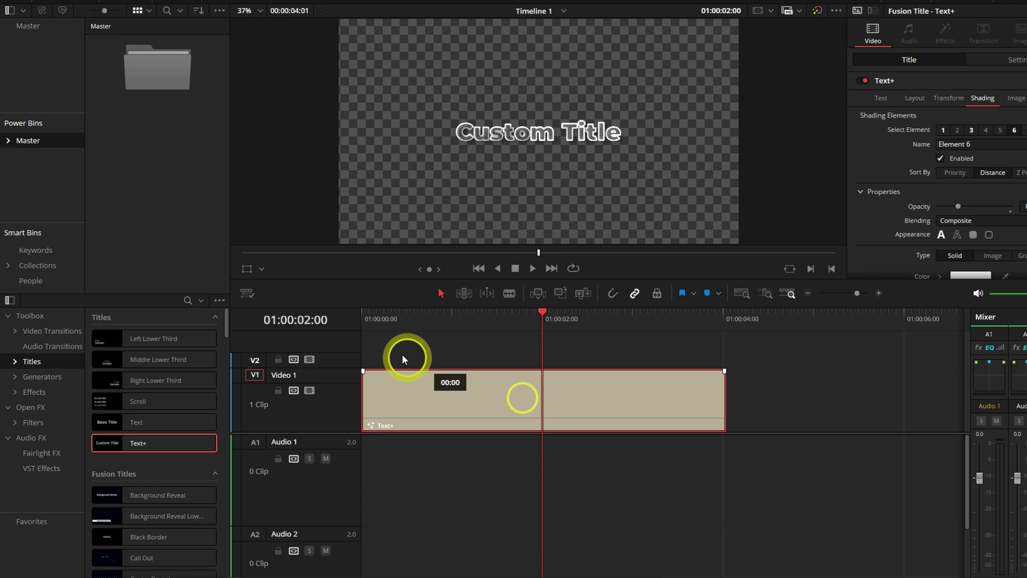
{"action": "left_click_drag", "start_coordinate": [403, 356], "coordinate": [134, 179]}
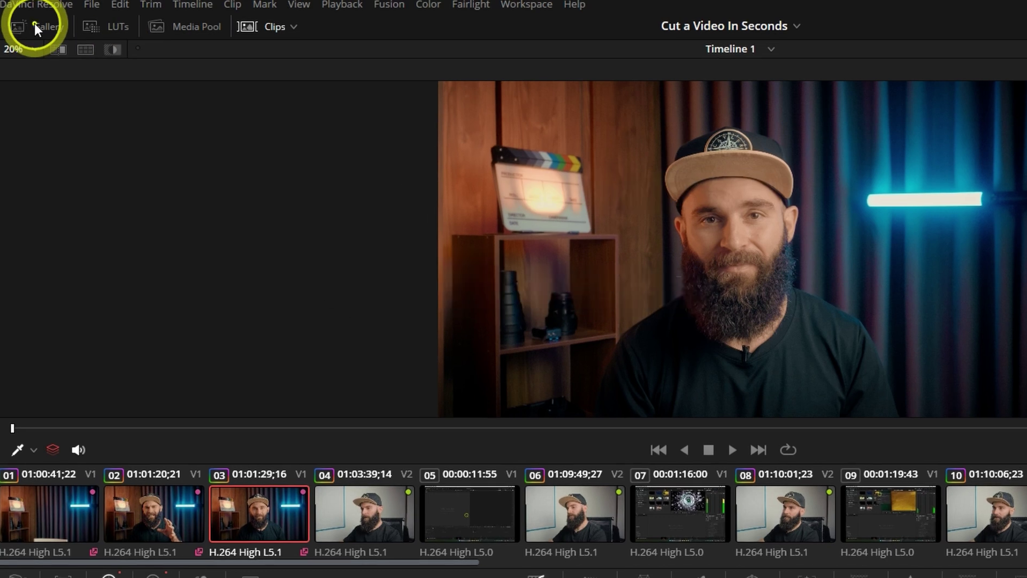
Step: Open the Gallery's PowerGrade 1 album and bring up Grab Still on the viewer
{"action": "left_click", "coordinate": [34, 23]}
{"action": "left_click", "coordinate": [40, 115]}
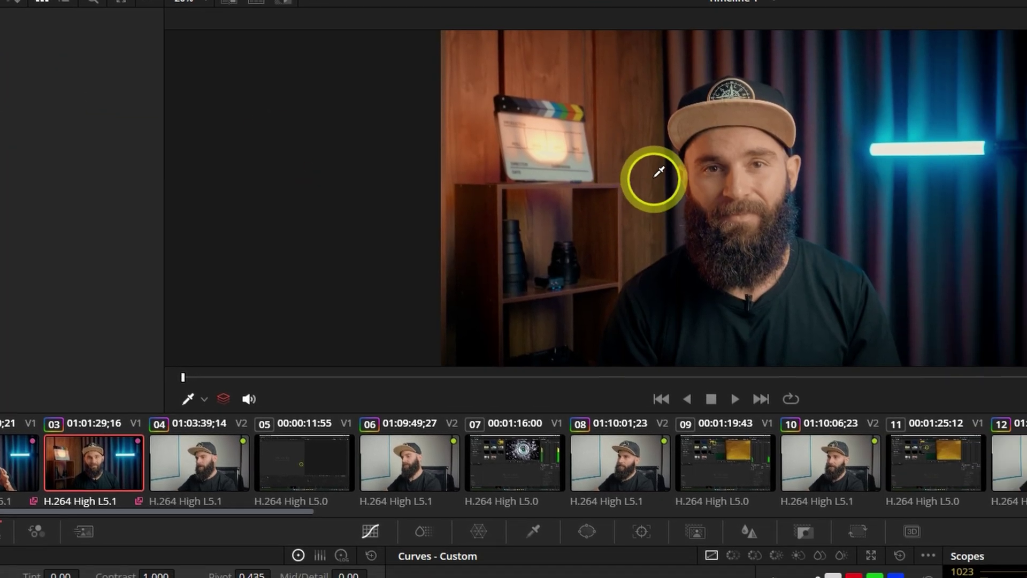
{"action": "right_click", "coordinate": [602, 161]}
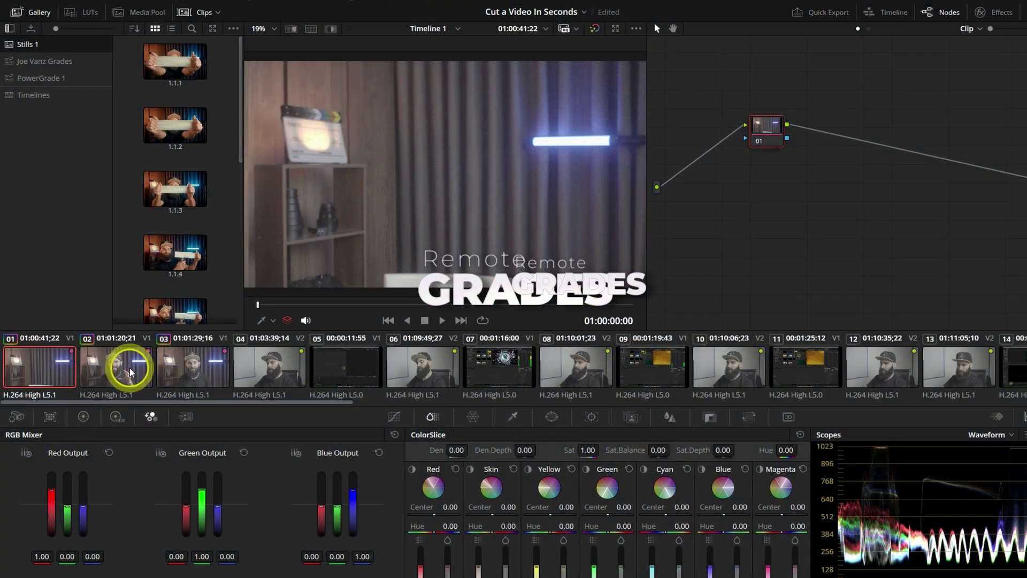
Step: Apply Use Remote Grades from clip 01's thumbnail menu to give clips 01–03 their graded look
{"action": "left_click", "coordinate": [130, 371]}
{"action": "left_click", "coordinate": [38, 369]}
{"action": "right_click", "coordinate": [38, 367]}
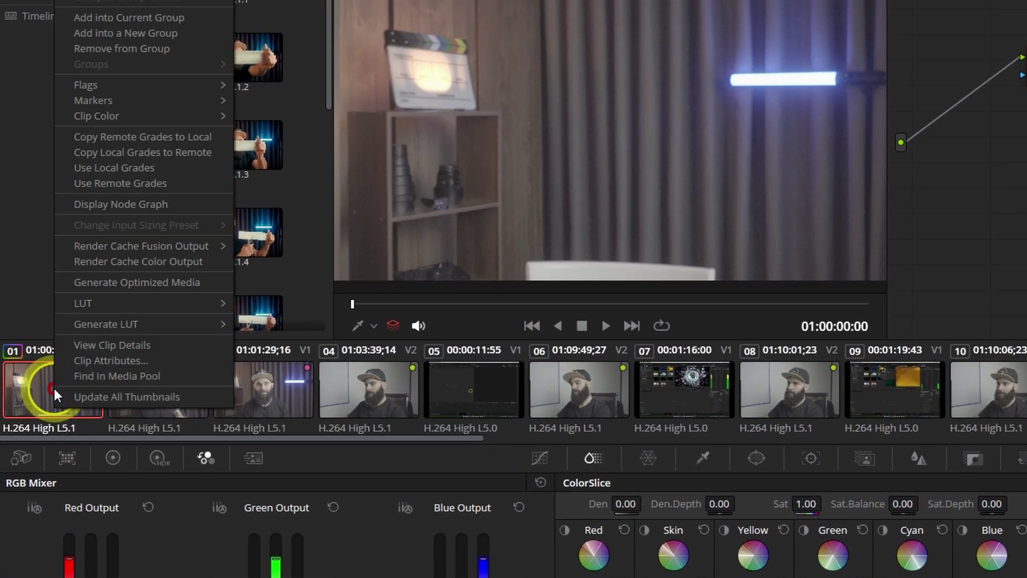
{"action": "left_click", "coordinate": [116, 183]}
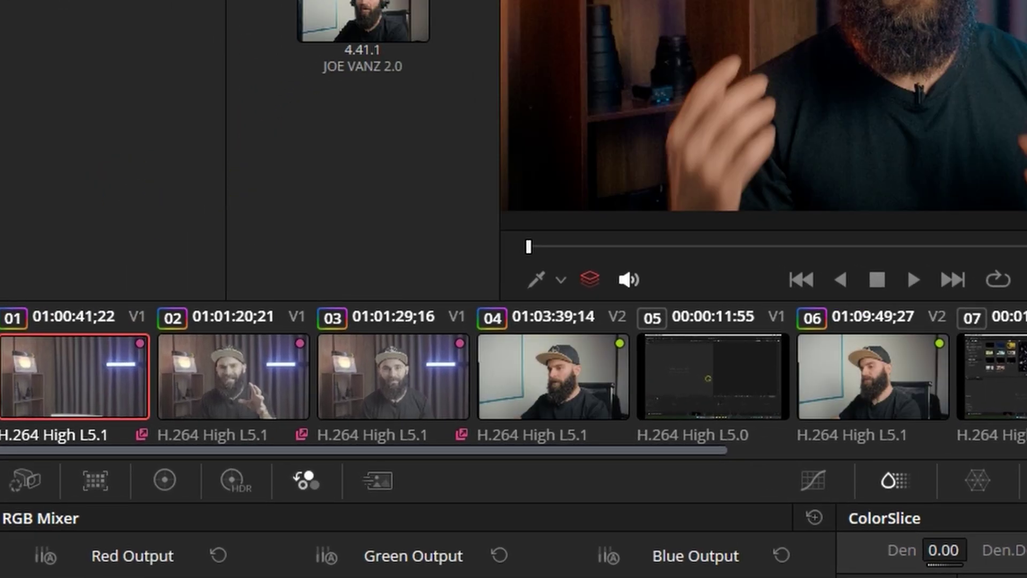
{"action": "left_click", "coordinate": [581, 283]}
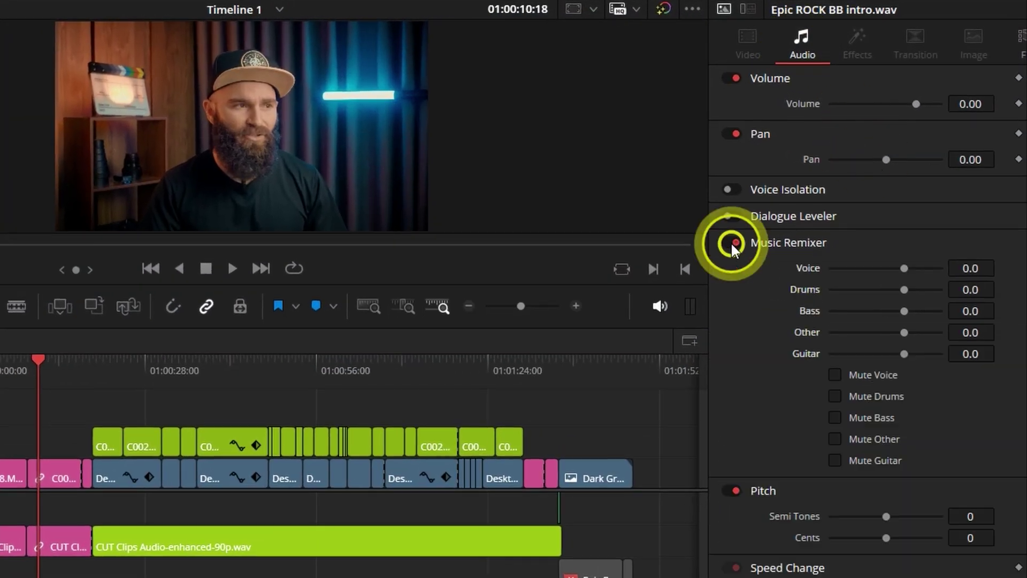
Step: Rebalance the Epic ROCK BB intro.wav stem sliders and mute Voice, Bass and Other
{"action": "left_click_drag", "start_coordinate": [903, 311], "coordinate": [882, 307]}
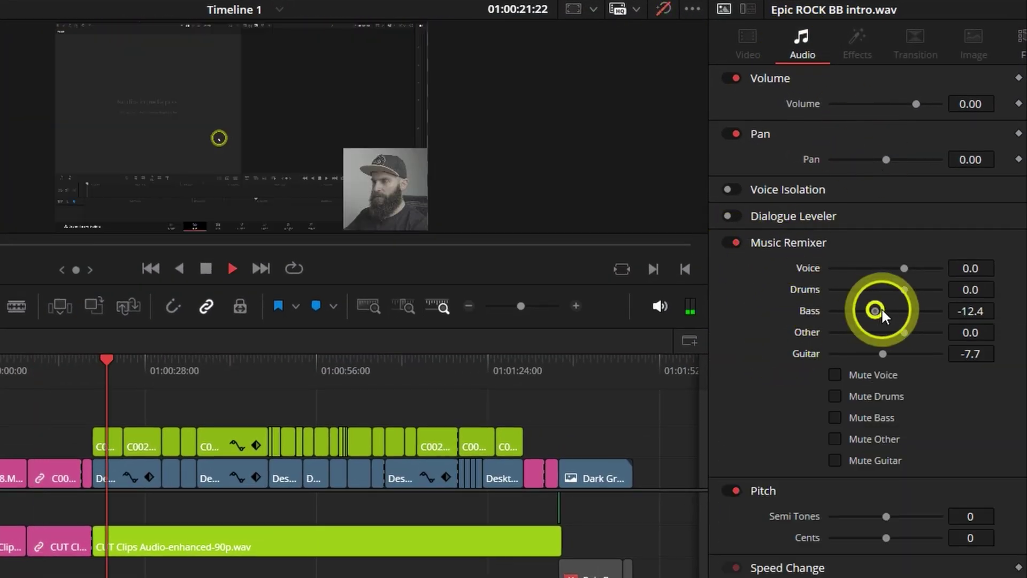
{"action": "left_click", "coordinate": [835, 375]}
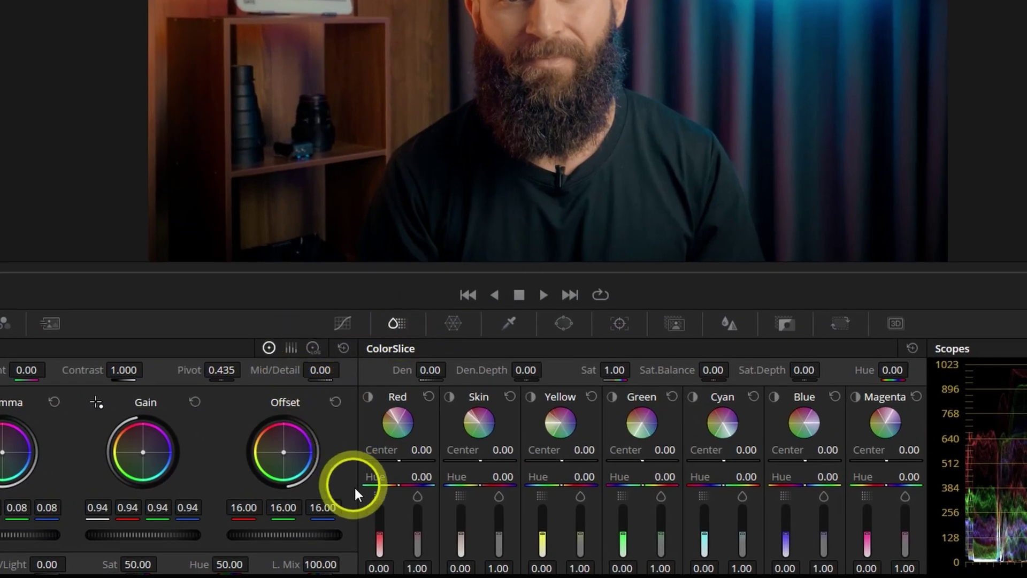
Step: Highlight Blue in ColorSlice and push the Yellow and Blue hues negative
{"action": "left_click", "coordinate": [775, 397]}
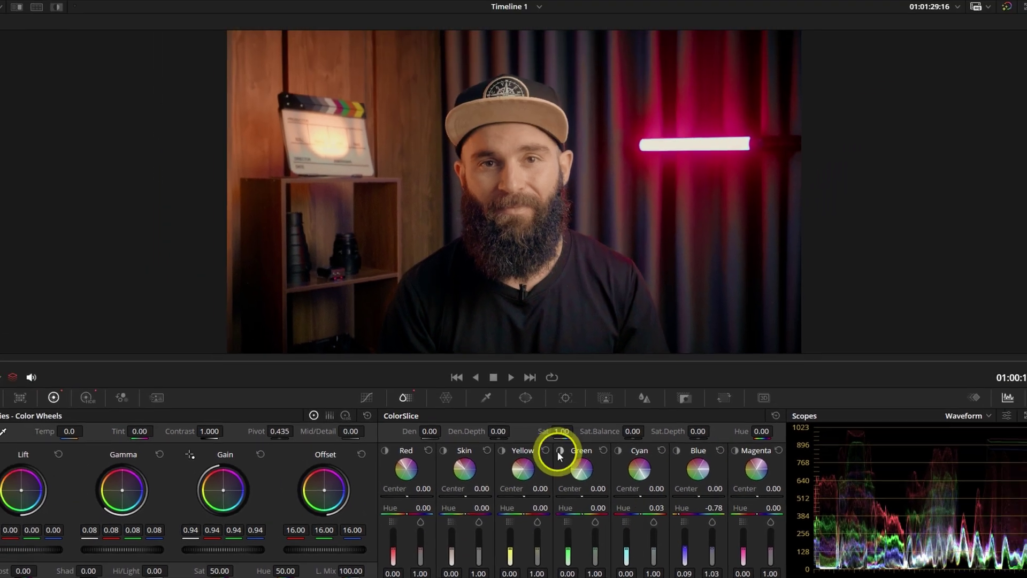
{"action": "left_click_drag", "start_coordinate": [530, 515], "coordinate": [408, 518]}
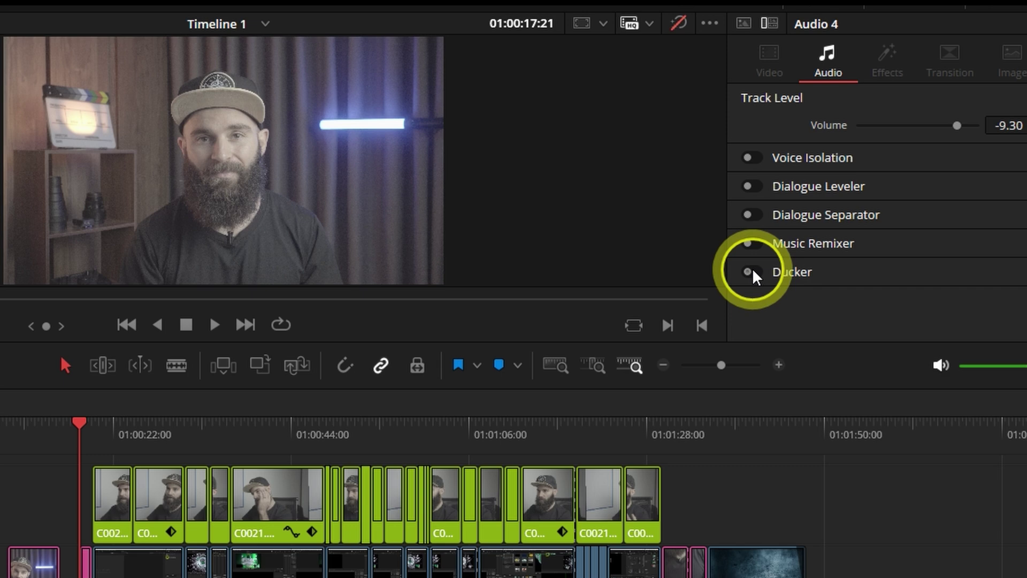
Step: Key Audio 4's Ducker to Audio 2 and set the advanced Rise Time to 412
{"action": "left_click", "coordinate": [889, 299]}
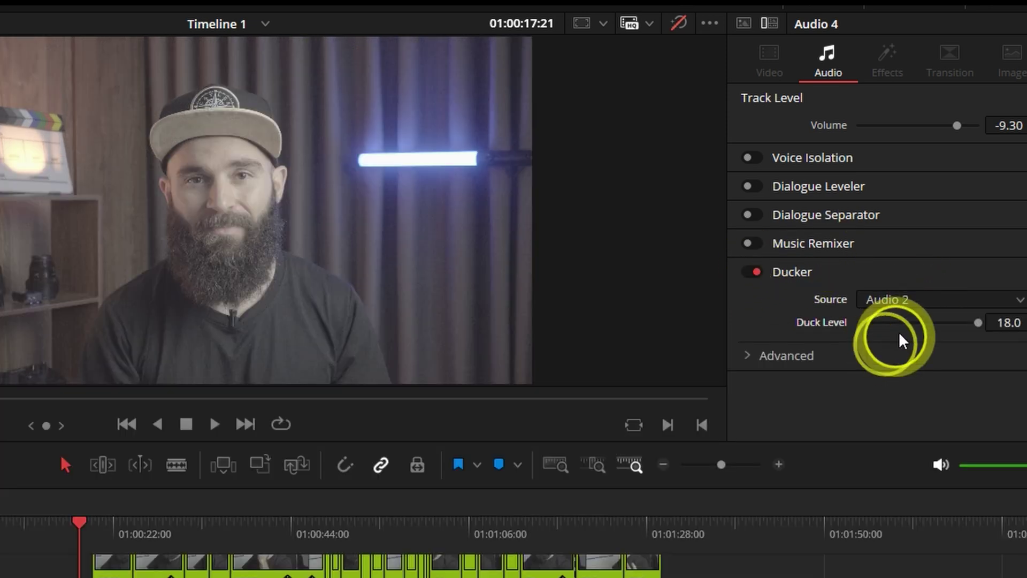
{"action": "left_click", "coordinate": [836, 355]}
{"action": "left_click_drag", "start_coordinate": [930, 377], "coordinate": [913, 374]}
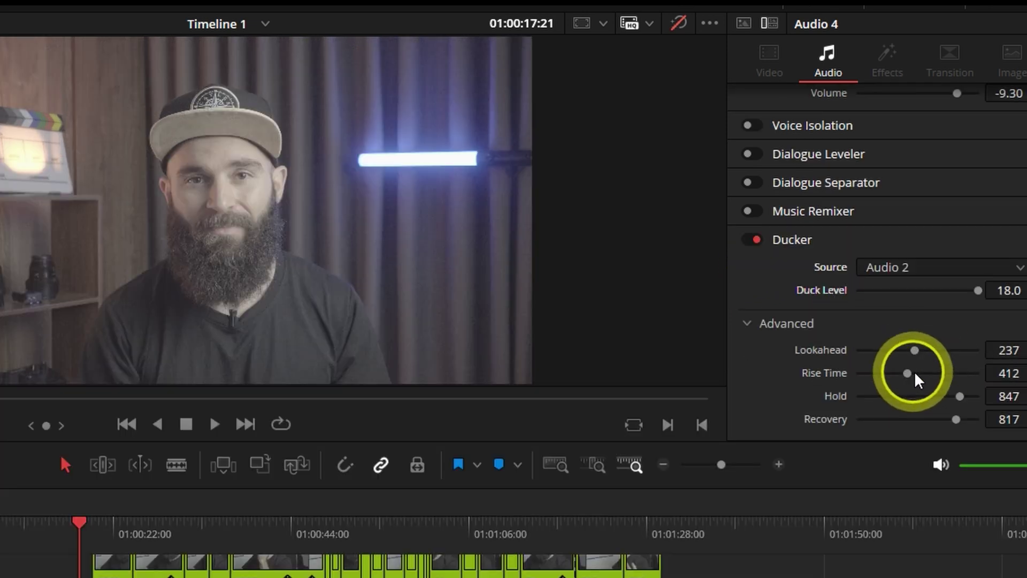